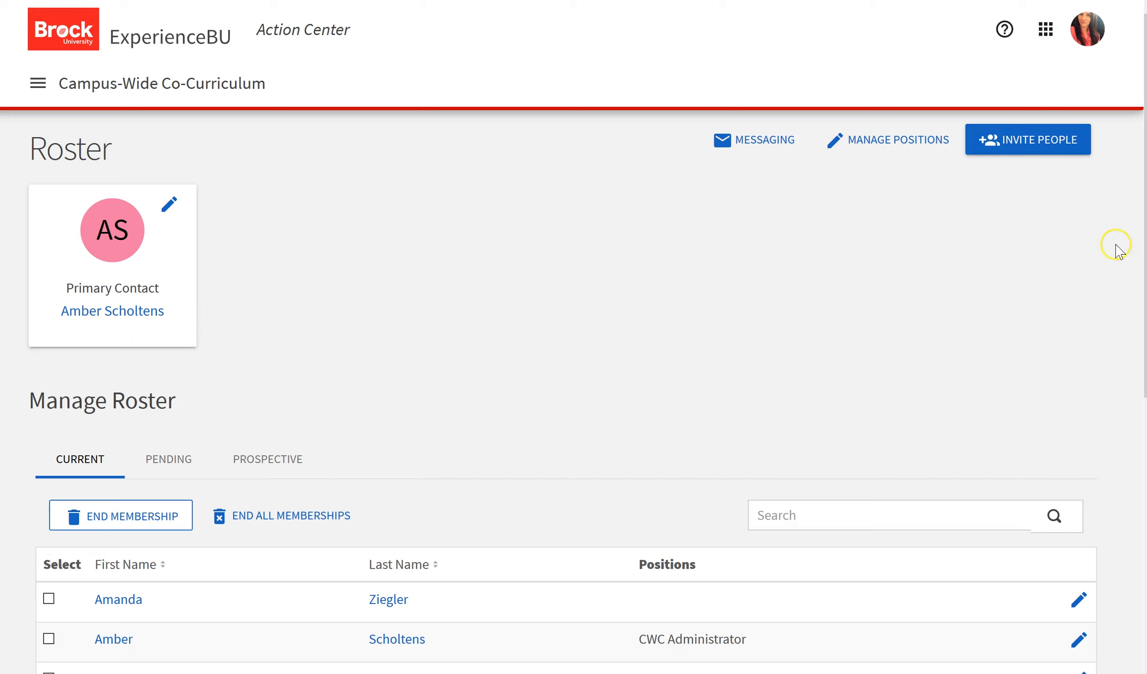
Tick and untick the first member, then search the current members and clear the search.
scroll(573, 337, "down", 7)
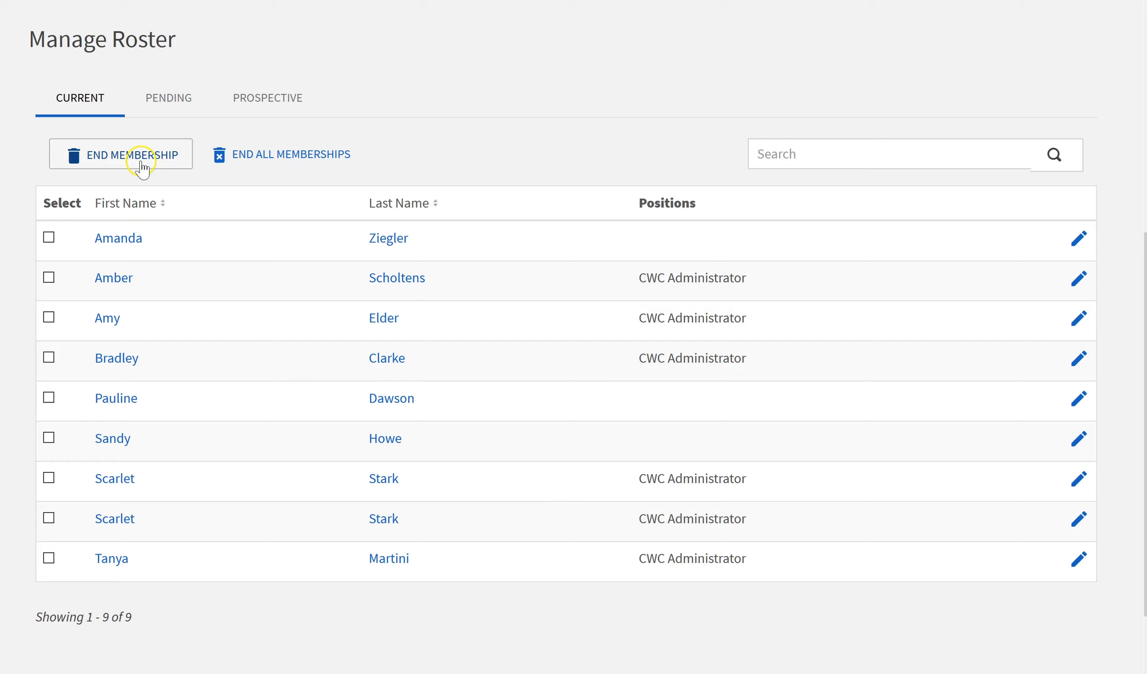
left_click(49, 238)
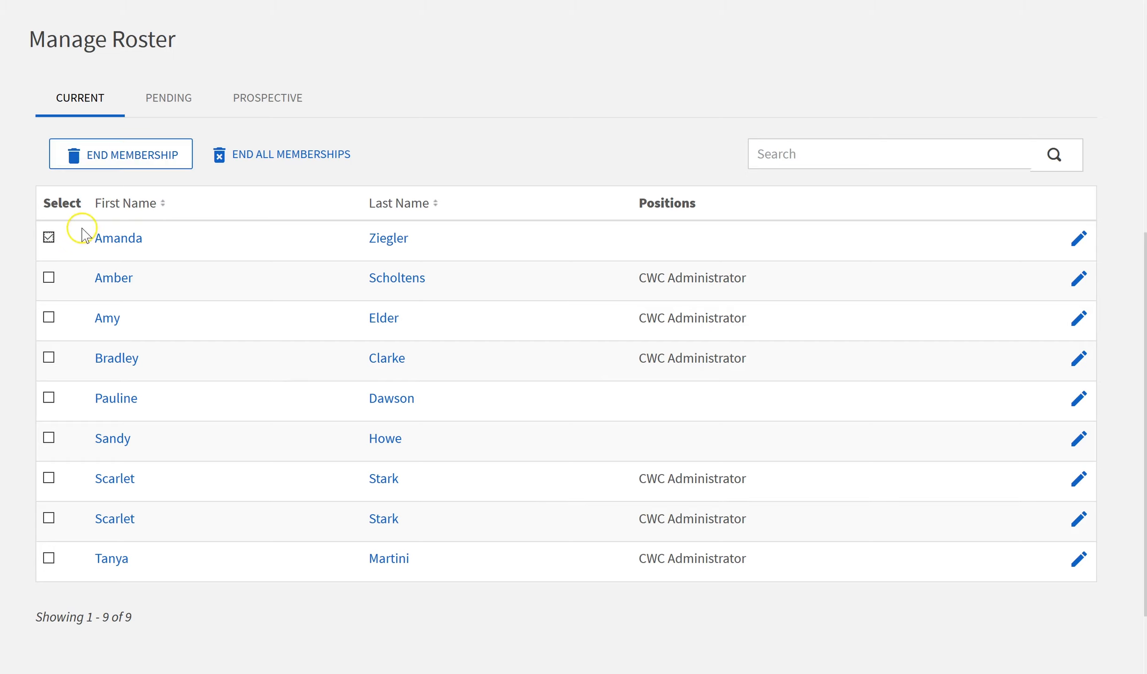
left_click(49, 238)
left_click(803, 154)
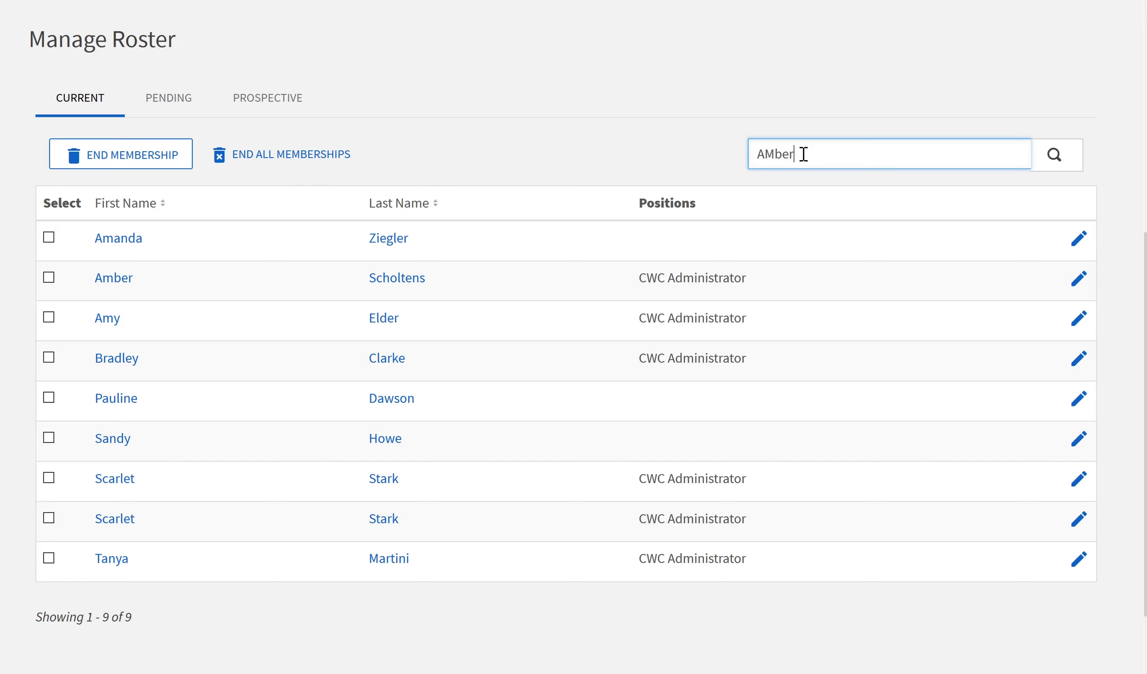
key("Return")
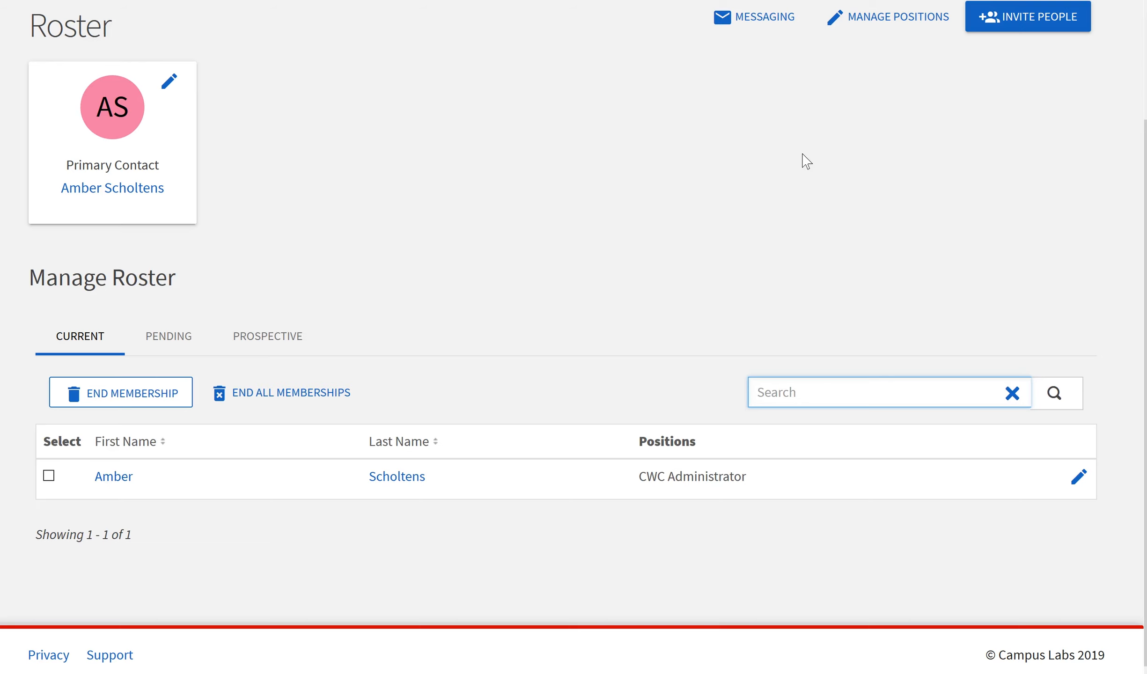
left_click(1012, 393)
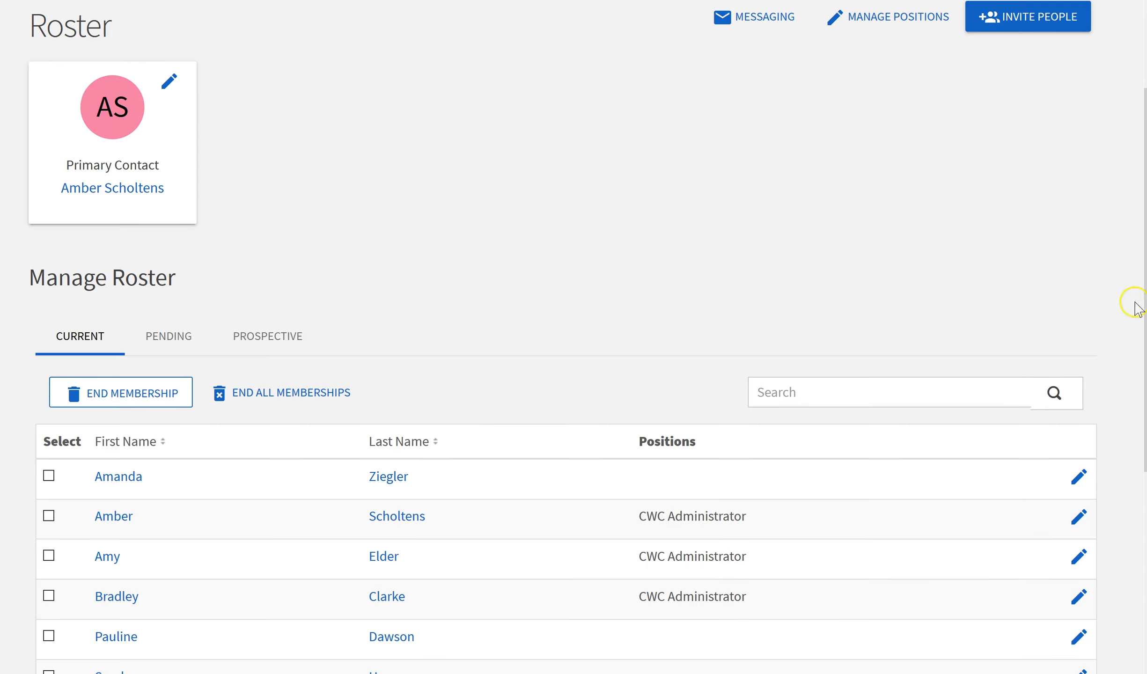
Check the first member's positions without changes, then show the Pending invitations list.
scroll(1143, 302, "down", 3)
scroll(1087, 294, "down", 3)
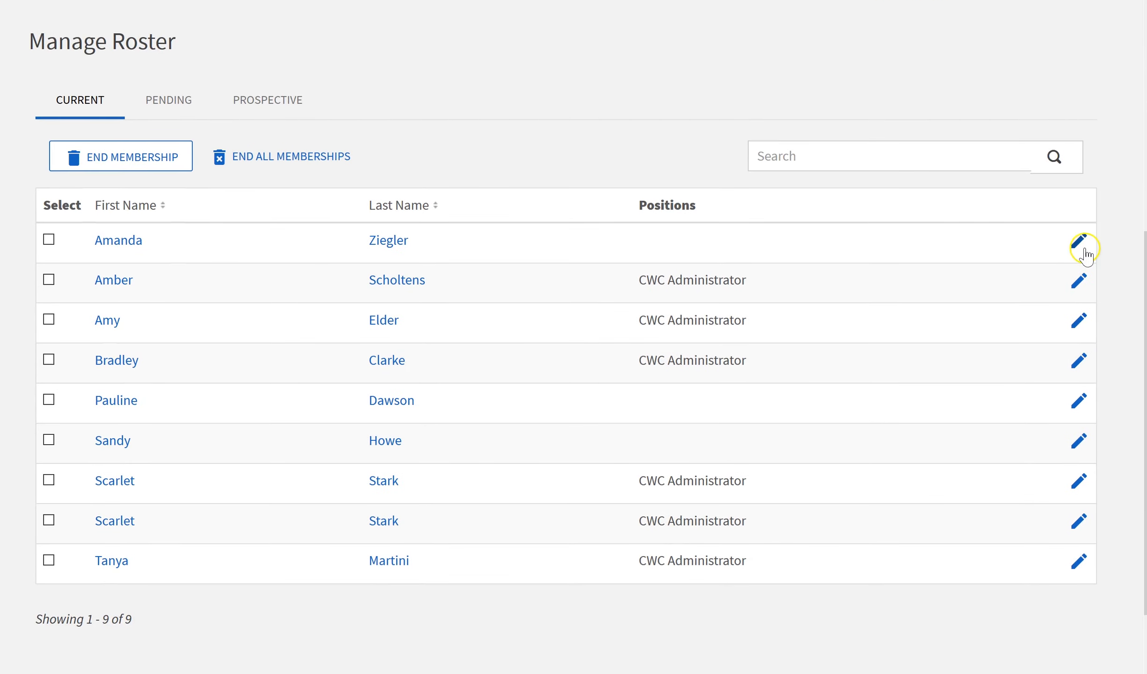
left_click(1079, 241)
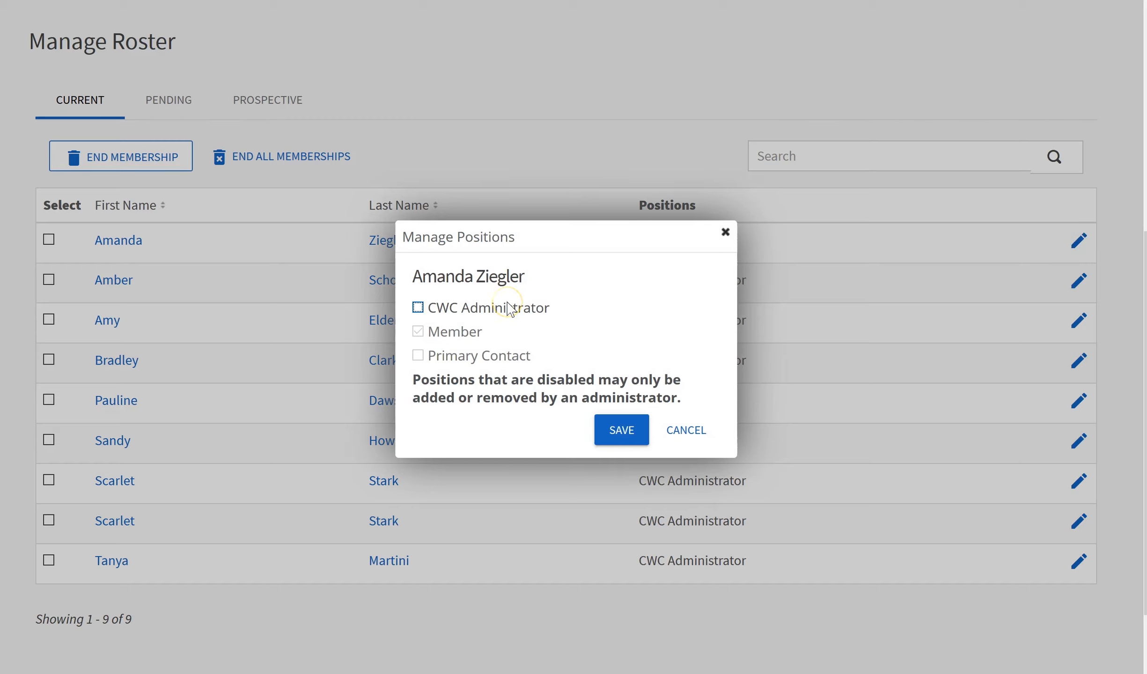
left_click(702, 441)
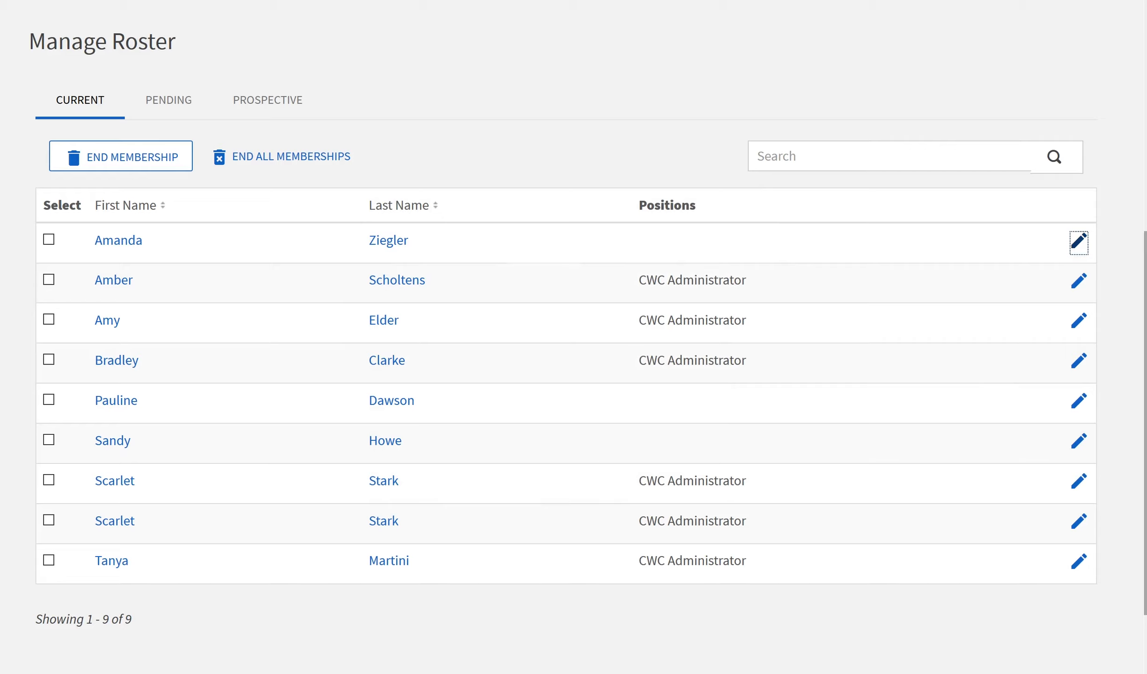
left_click(184, 120)
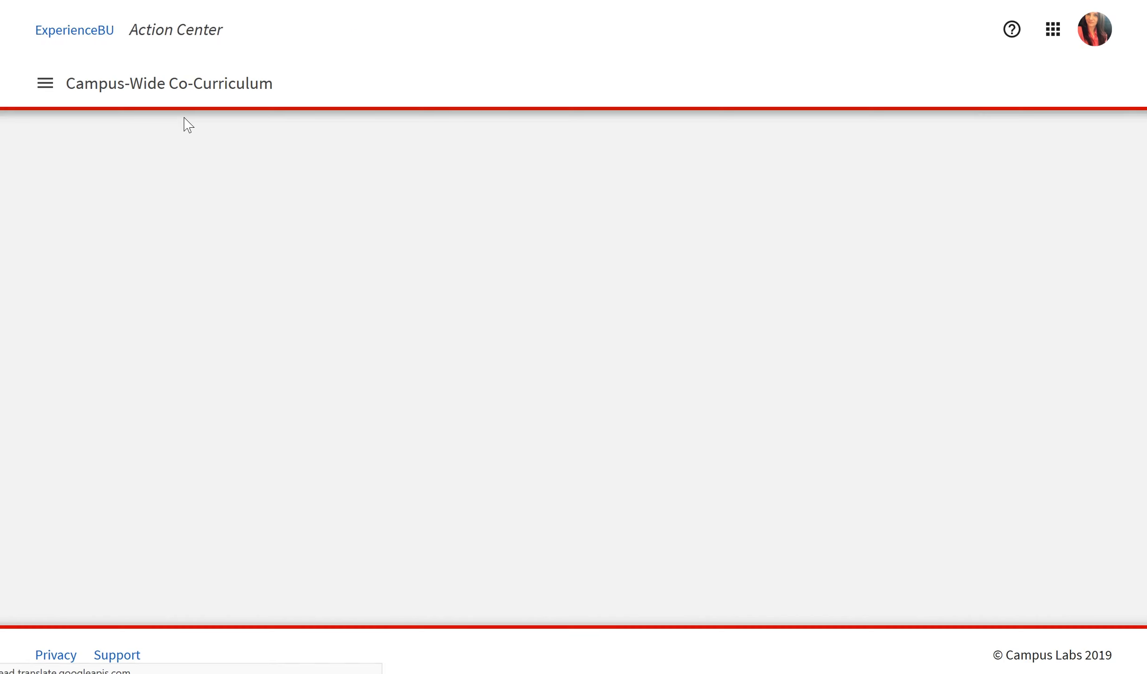
Scroll past the one pending invitation and show the empty Prospective members list.
left_click_drag(1145, 217, 1146, 318)
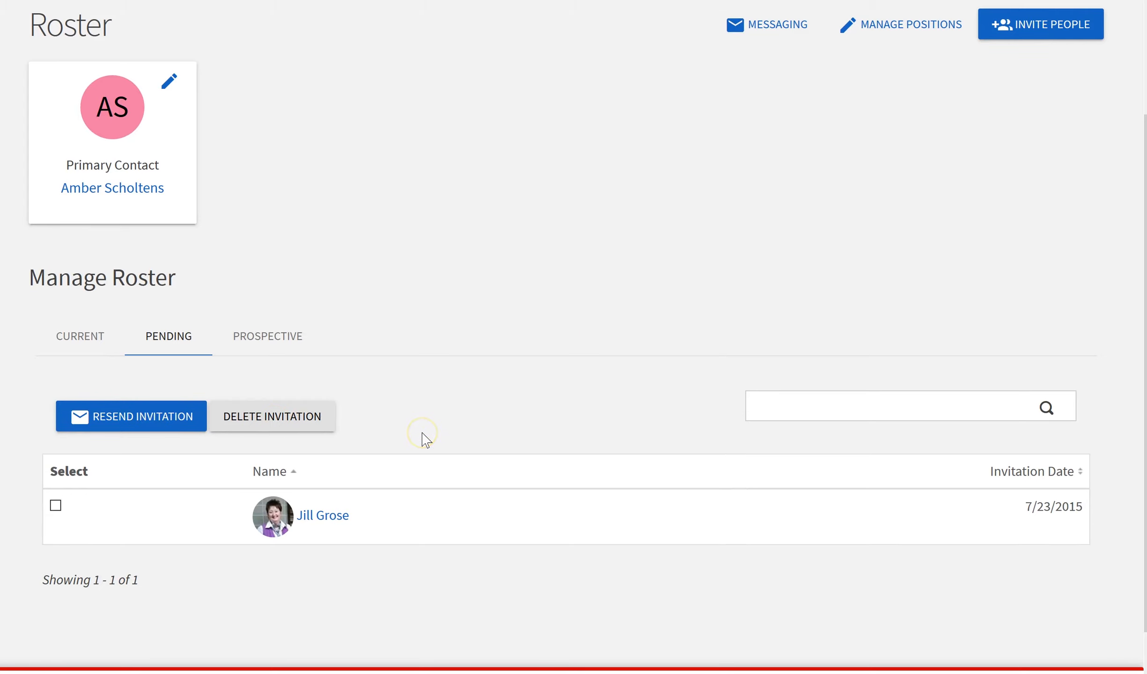
left_click(283, 335)
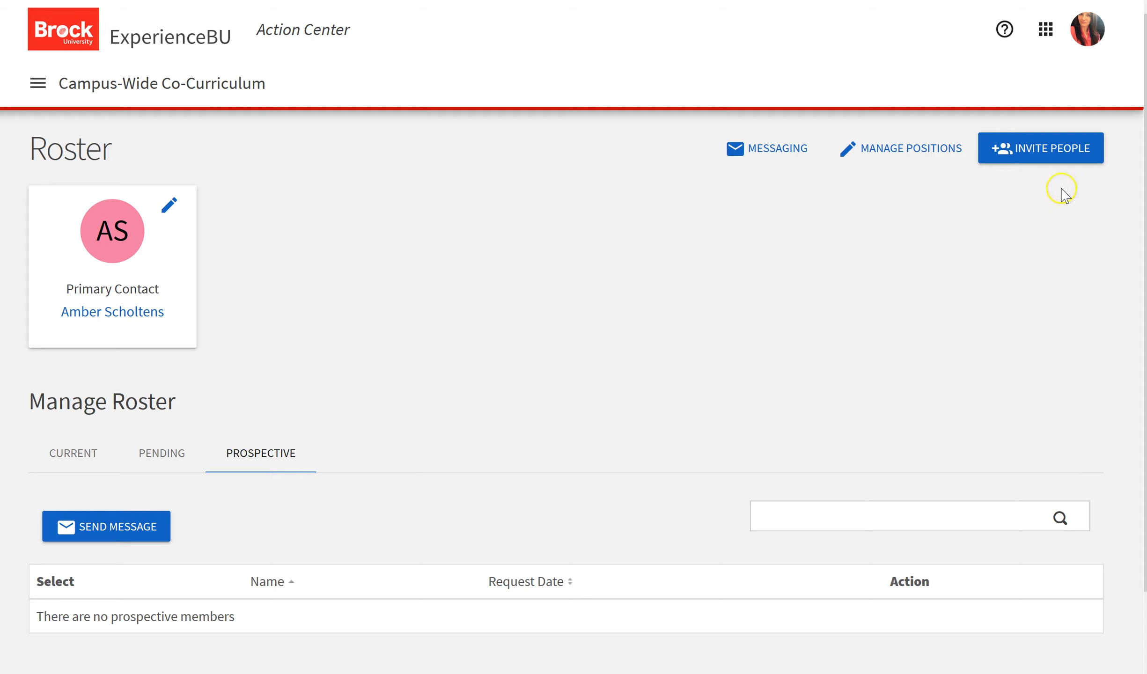
Add one school e-mail address to Invite People as a Member, then go back to the roster.
left_click(1056, 148)
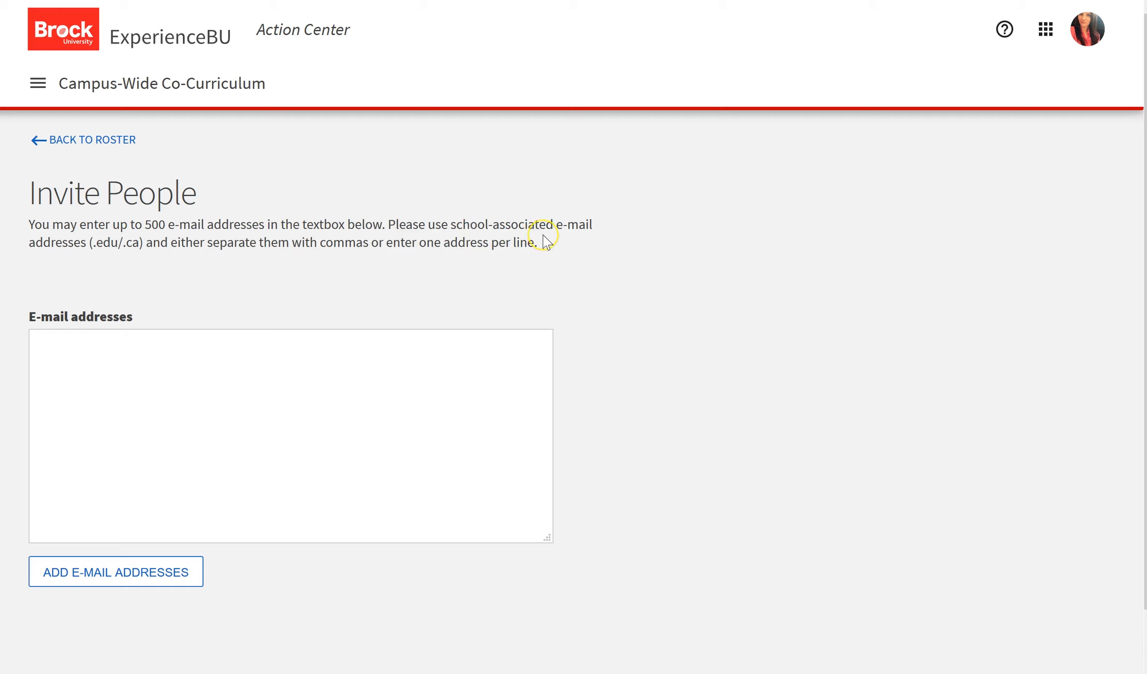
left_click(142, 375)
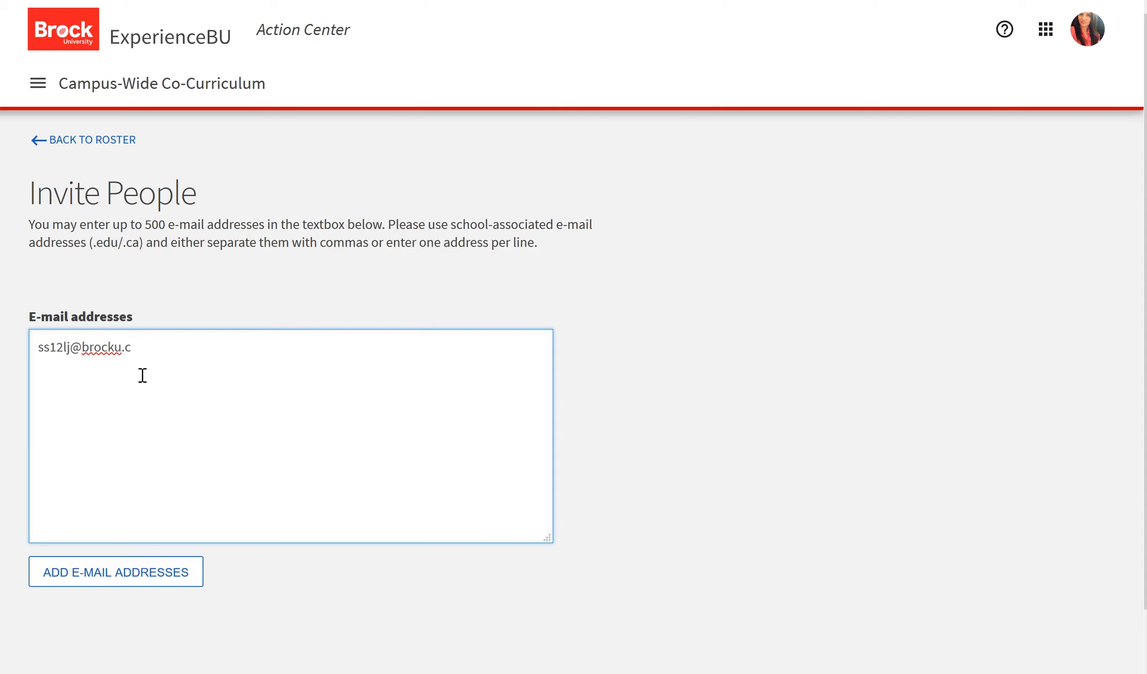
left_click(120, 576)
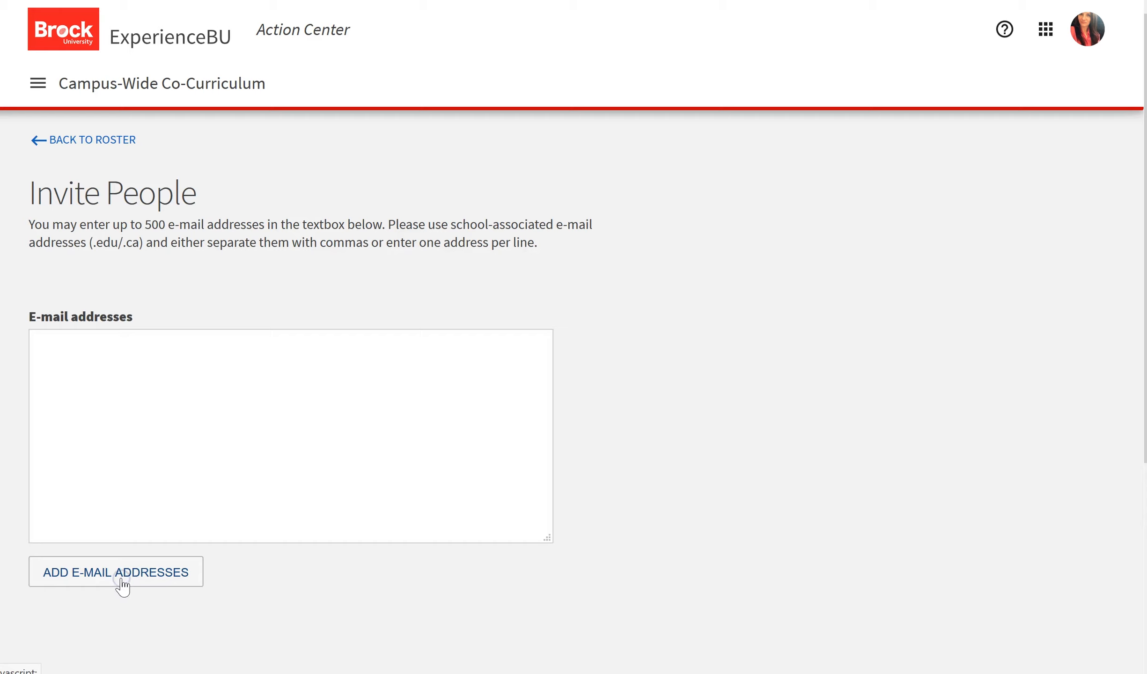
left_click_drag(1145, 365, 1145, 536)
left_click(243, 468)
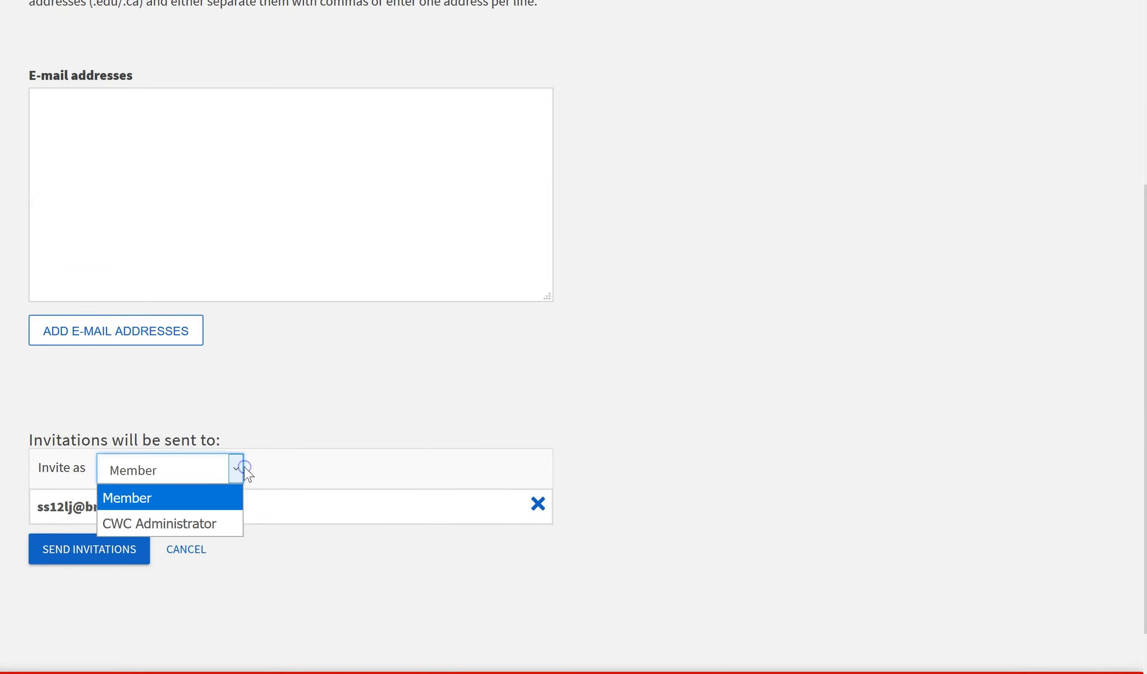
left_click(223, 497)
left_click(253, 433)
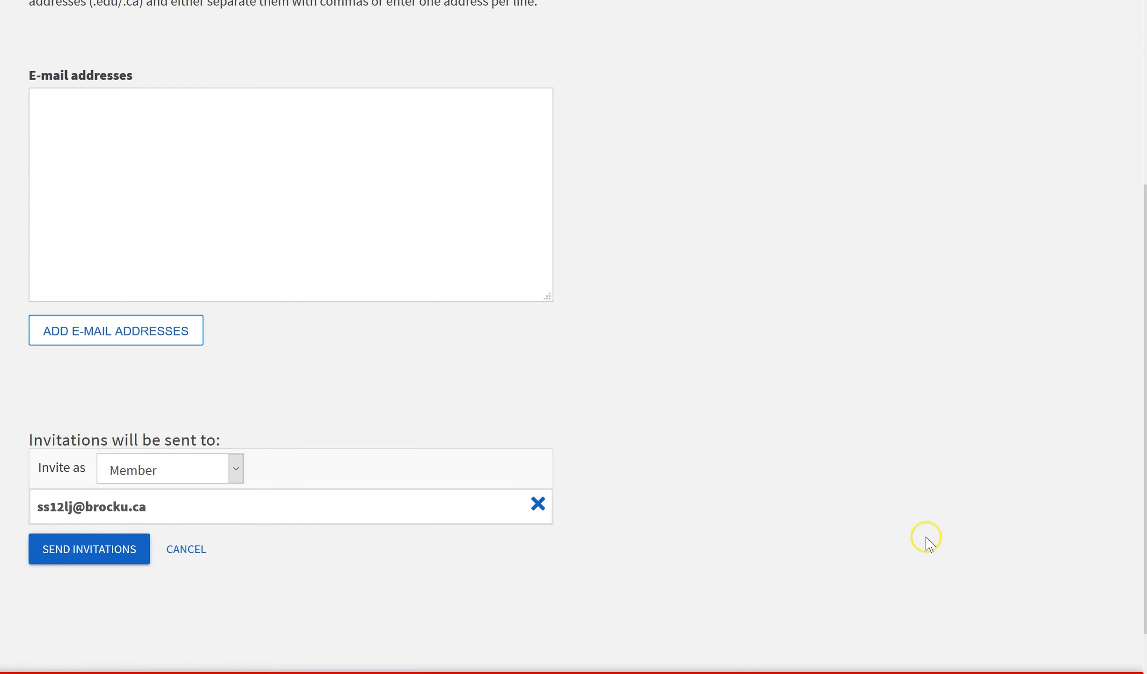
left_click_drag(1145, 412, 1145, 240)
left_click(102, 142)
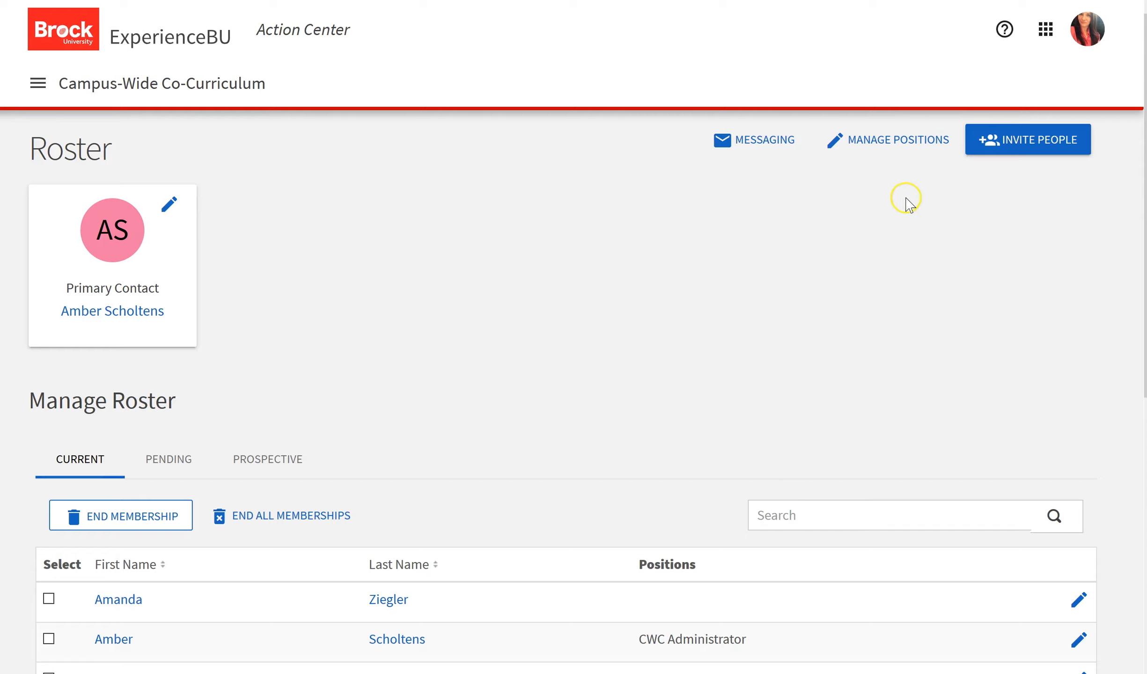
Start a new position named Event Assistant, type Member, shown on the roster and Active.
left_click(882, 140)
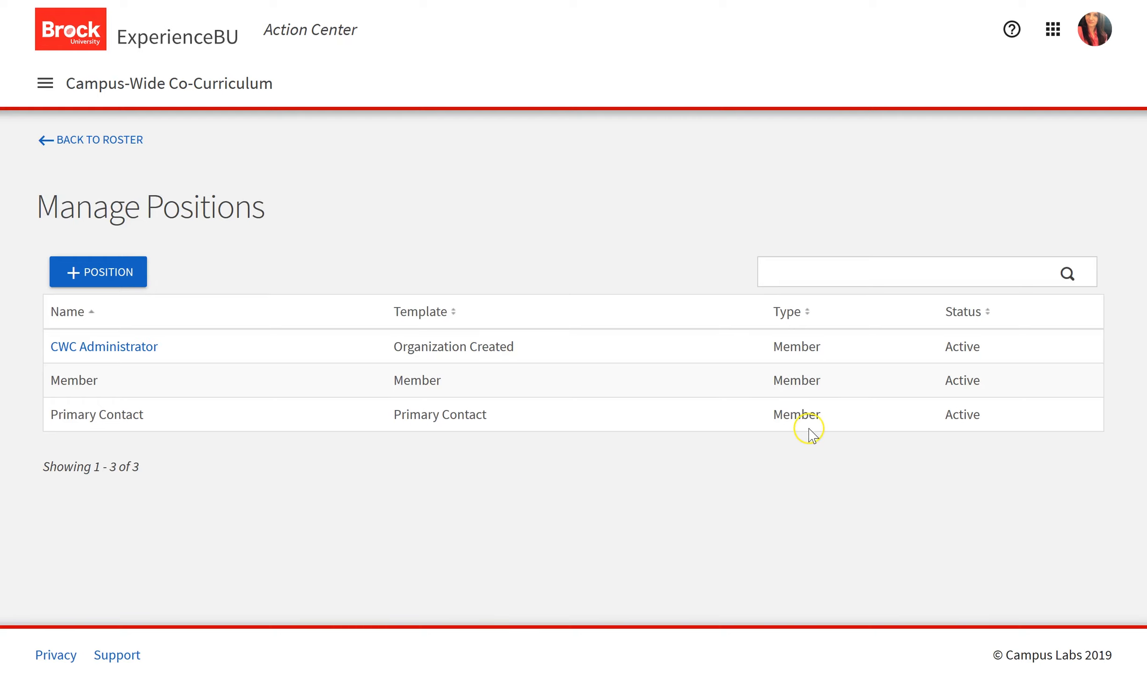
left_click(124, 280)
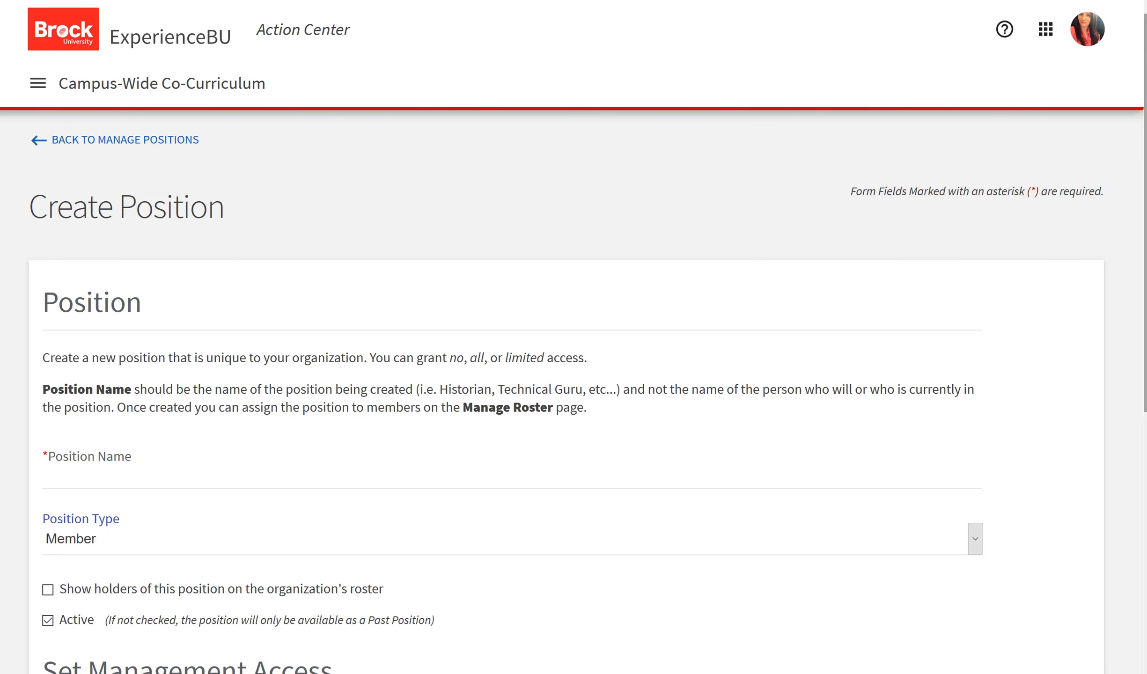
scroll(530, 253, "down", 2)
scroll(573, 337, "down", 3)
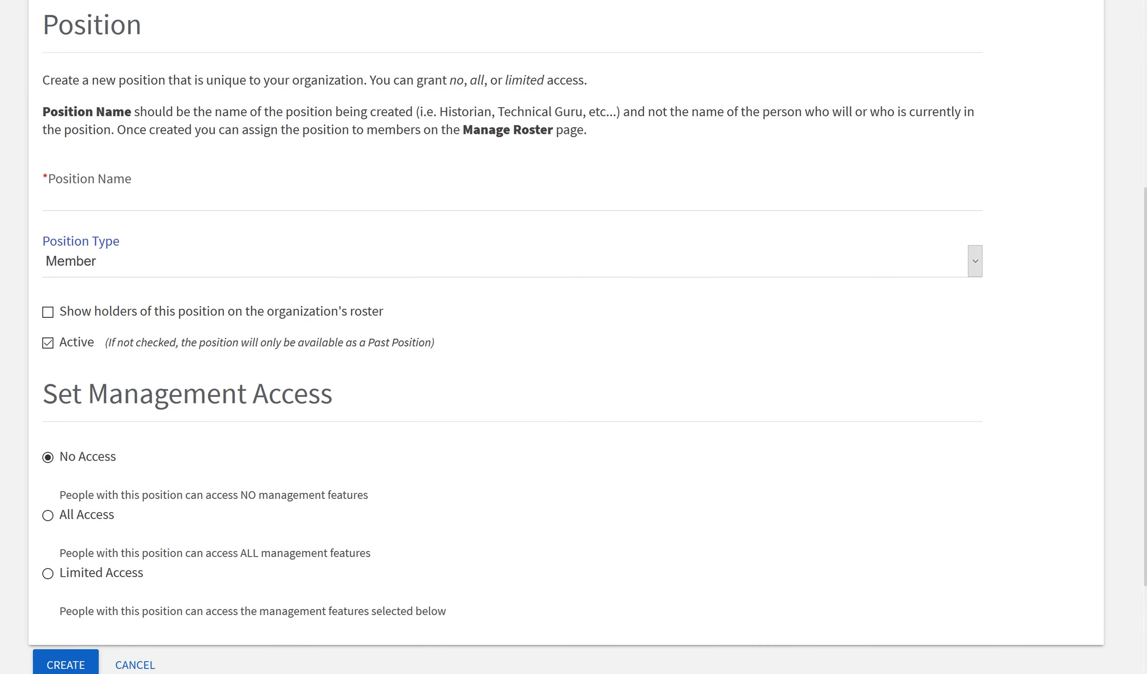
left_click(274, 198)
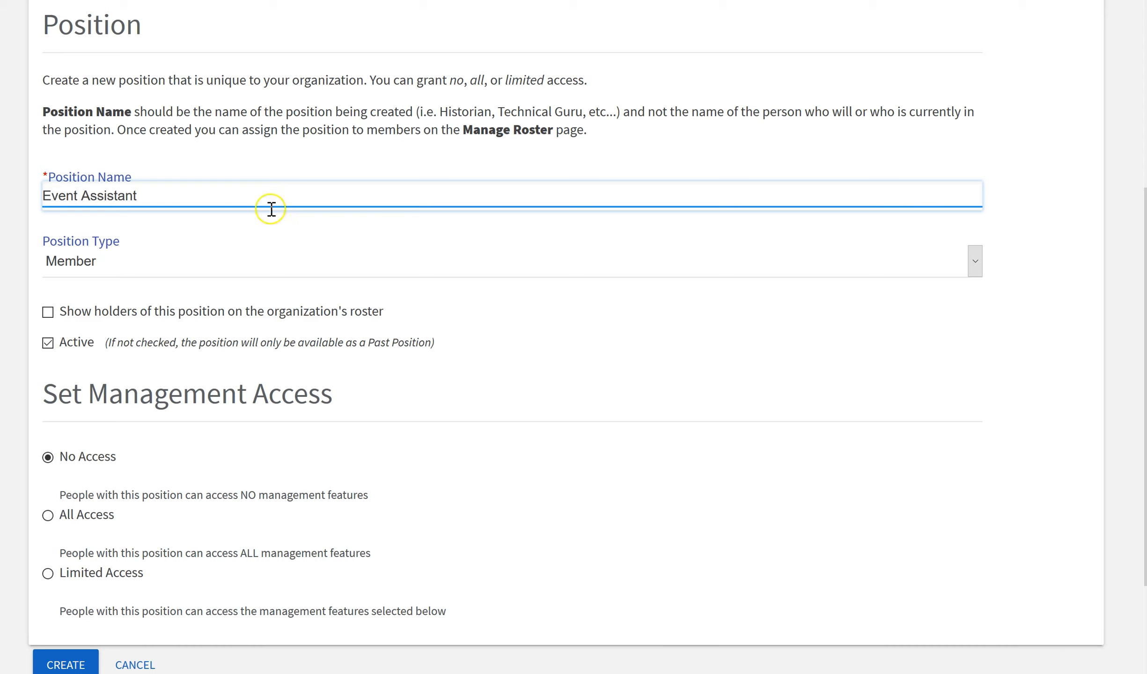
left_click(270, 267)
left_click(272, 297)
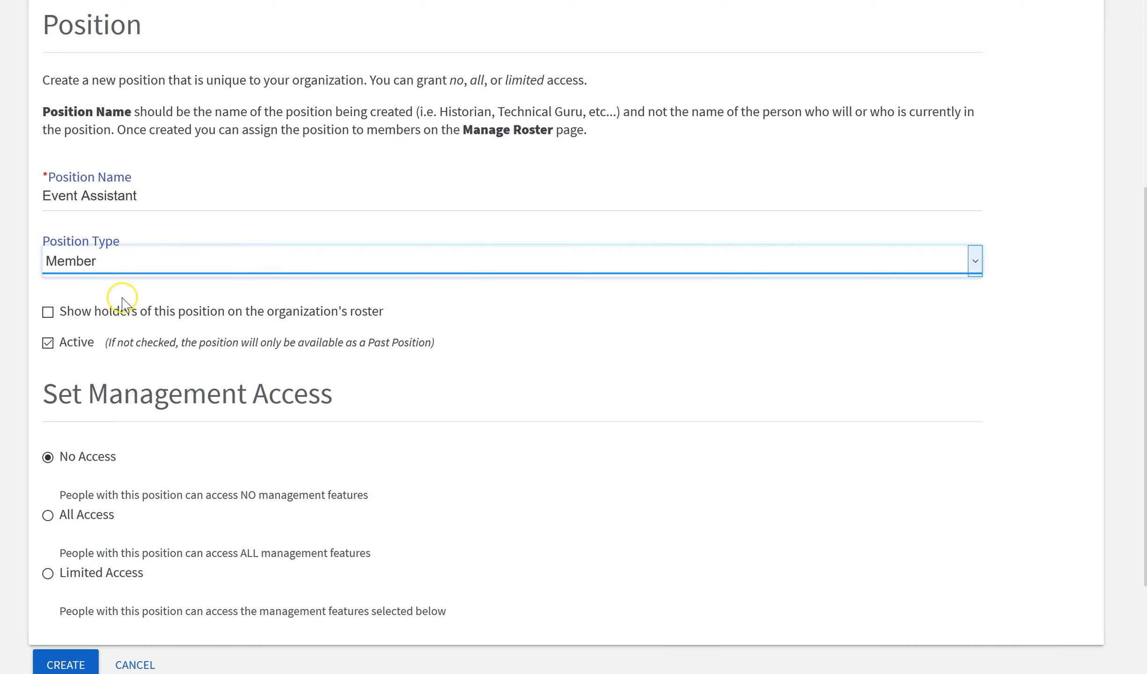
left_click(47, 312)
left_click(49, 343)
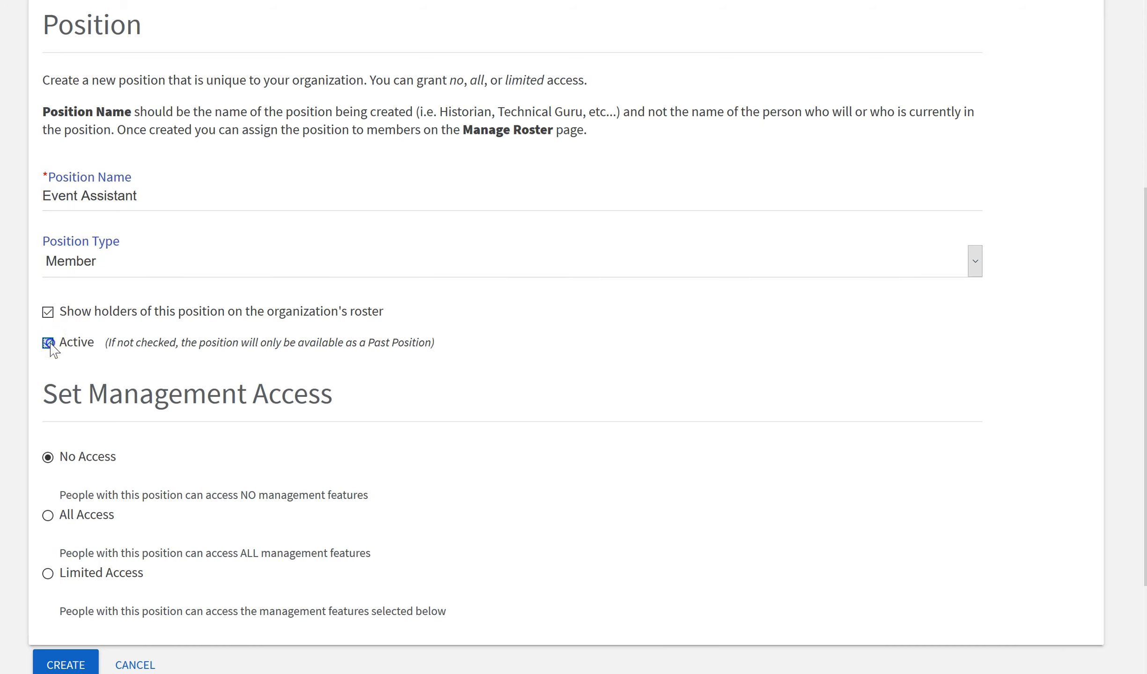
left_click(49, 343)
Review the No Access and All Access options, then give the position Limited Access.
scroll(1076, 417, "down", 2)
left_click_drag(1145, 473, 1145, 492)
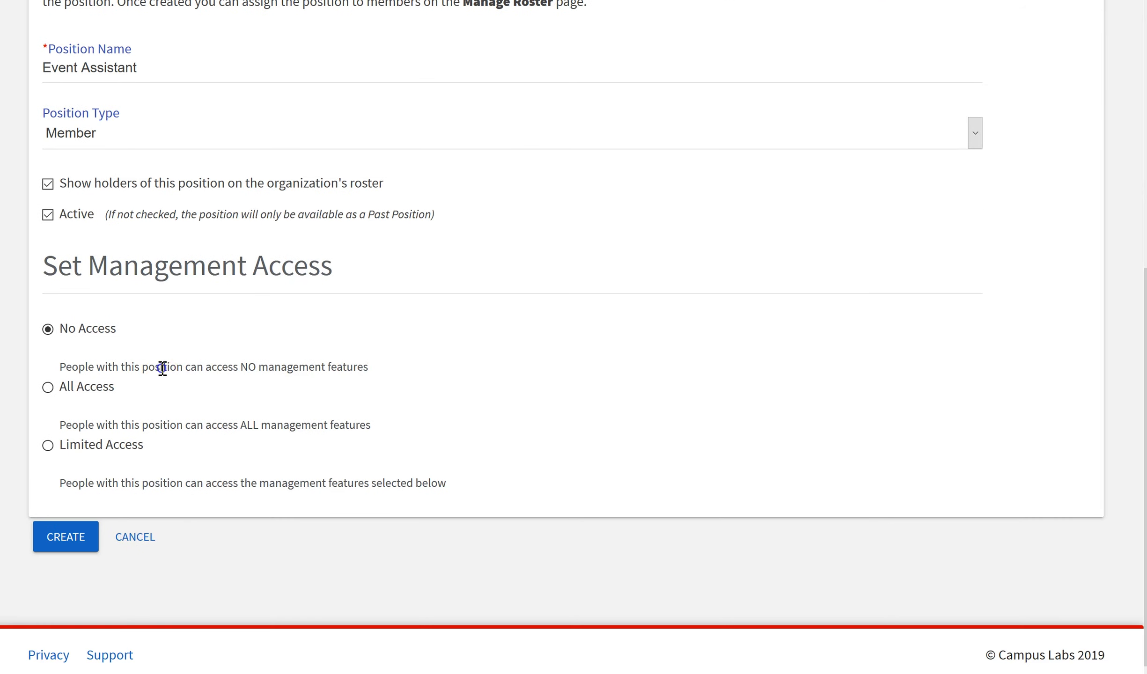
left_click_drag(160, 368, 364, 366)
left_click(387, 369)
left_click(48, 388)
left_click_drag(66, 426, 371, 427)
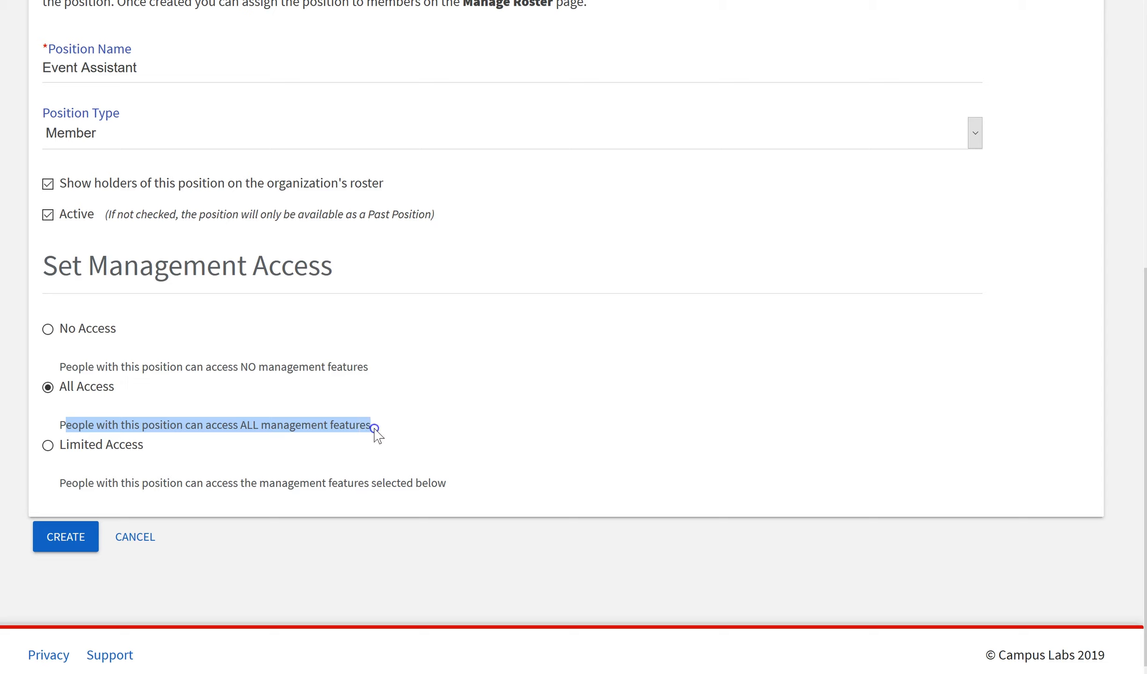
left_click(375, 433)
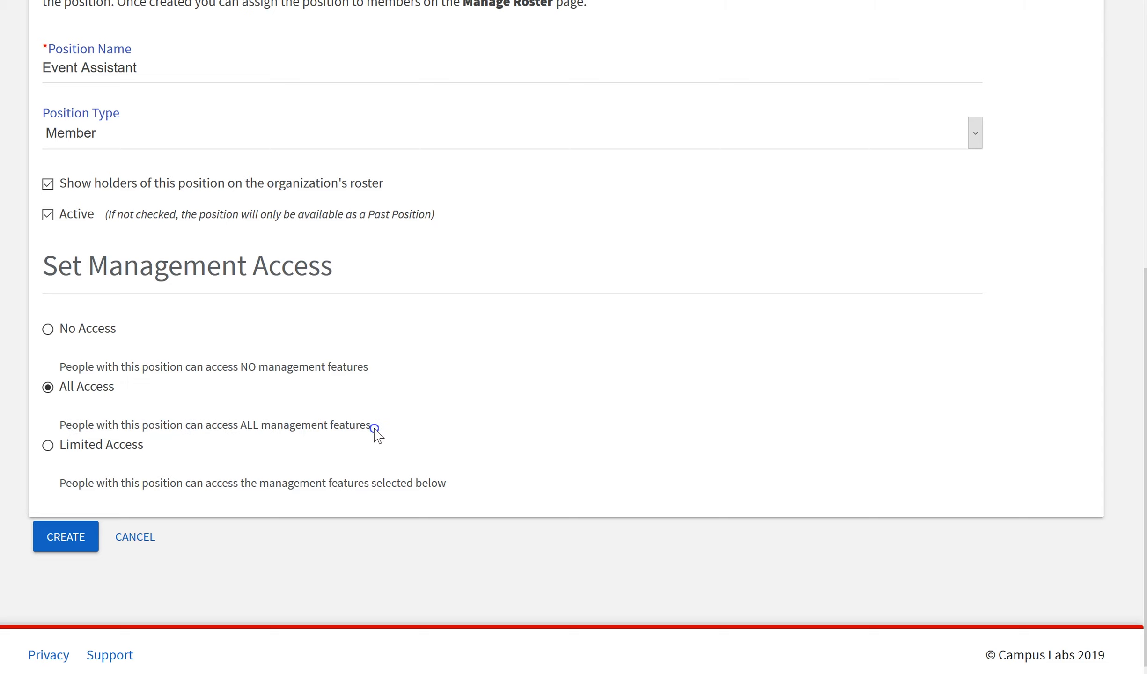
left_click(47, 447)
left_click(902, 471)
Set Events and Photo to Full access, leaving all other features at None.
scroll(574, 337, "down", 7)
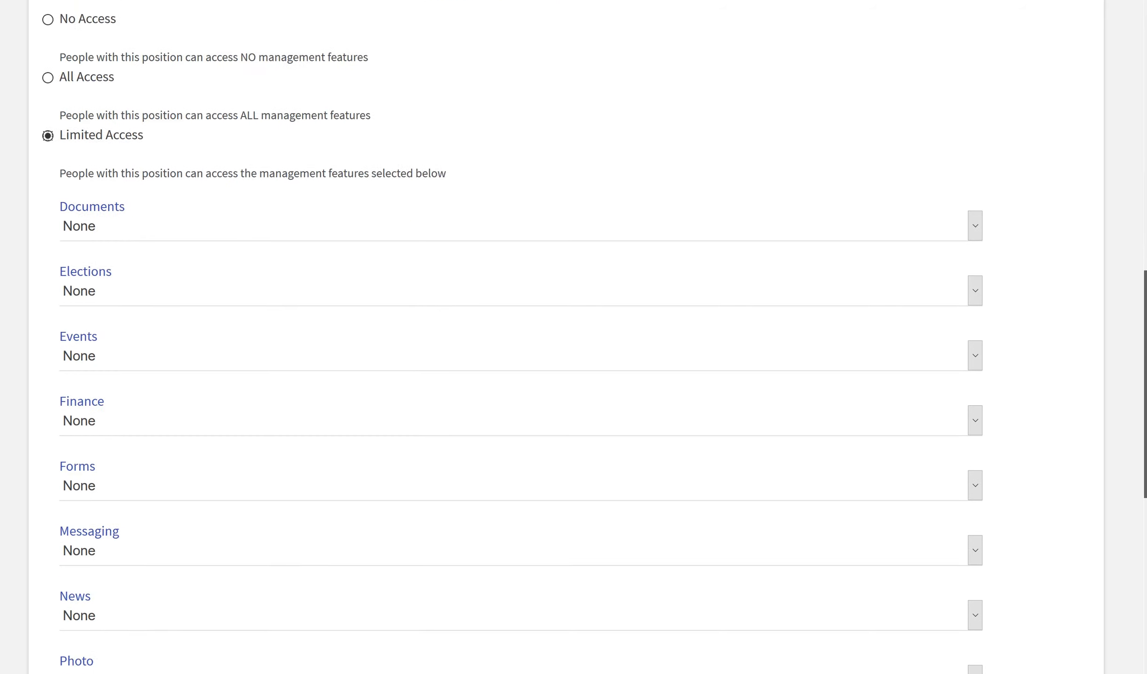
left_click(231, 254)
left_click(224, 332)
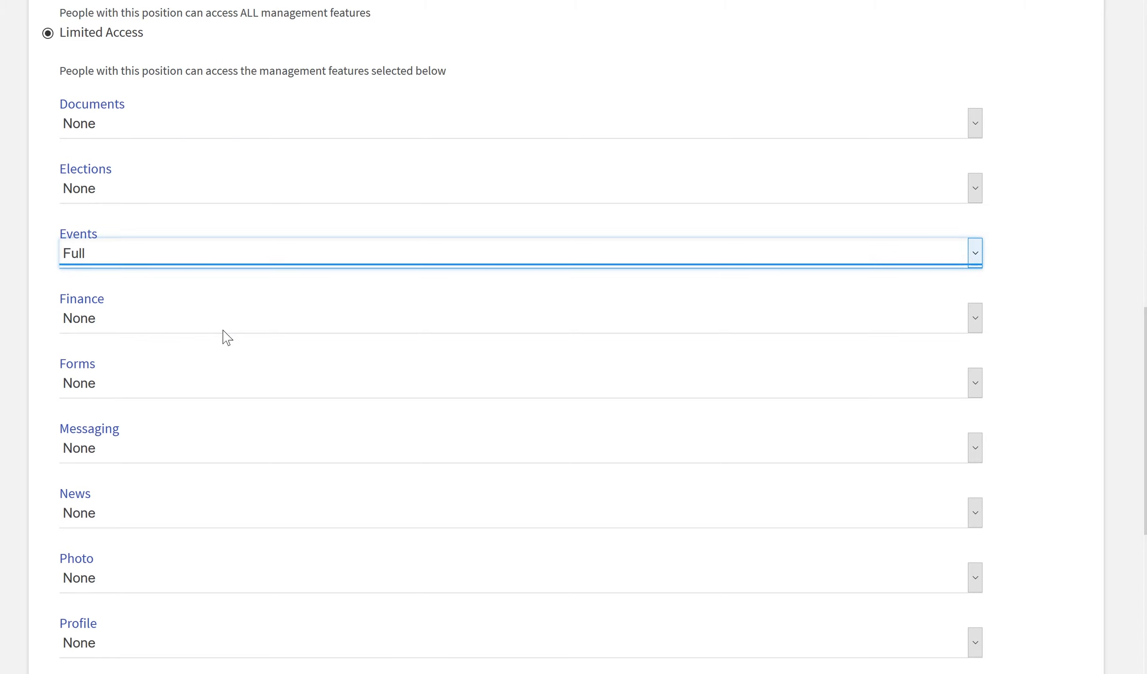
left_click(206, 583)
left_click(202, 658)
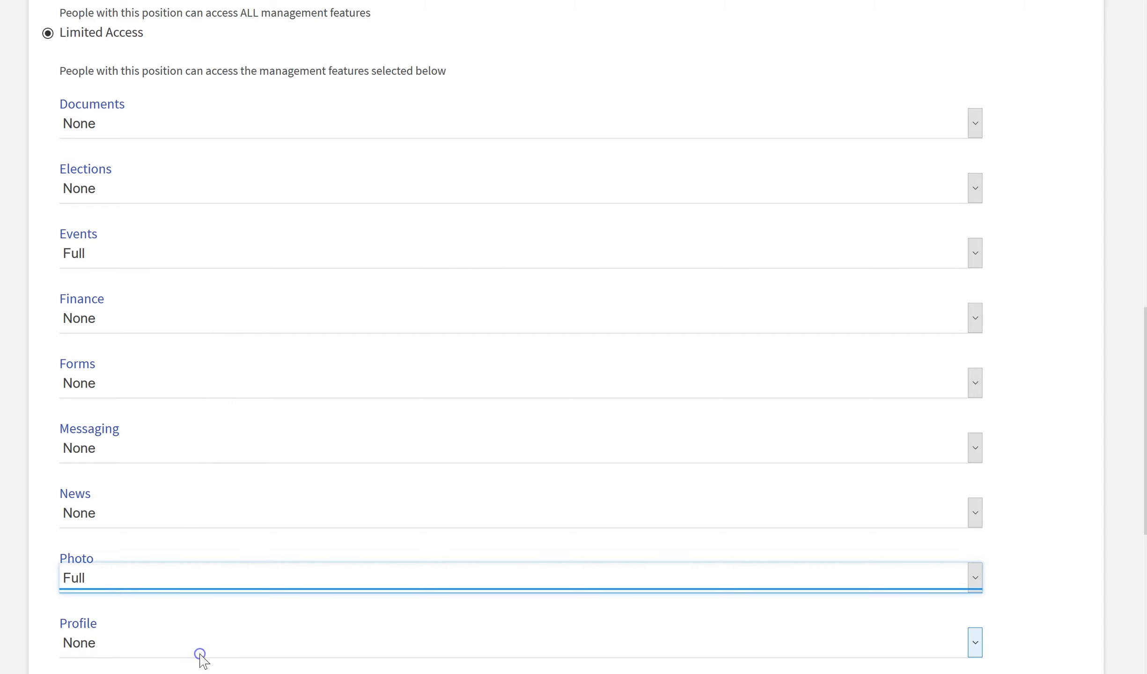
scroll(202, 655, "down", 6)
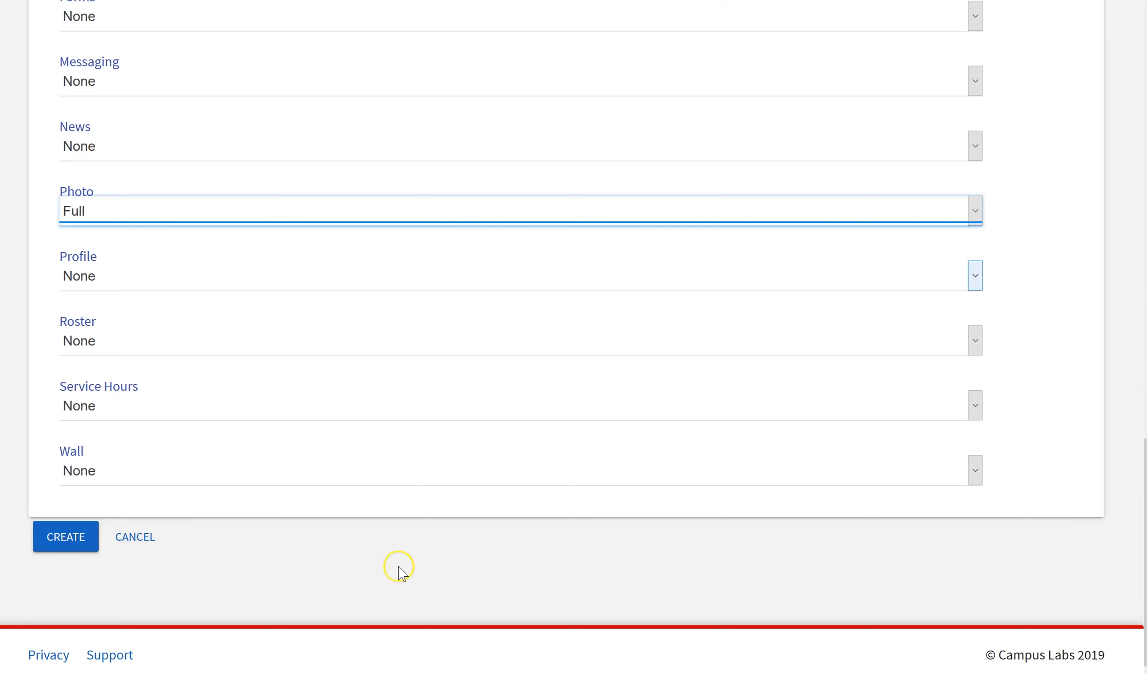
left_click_drag(1145, 536, 1145, 125)
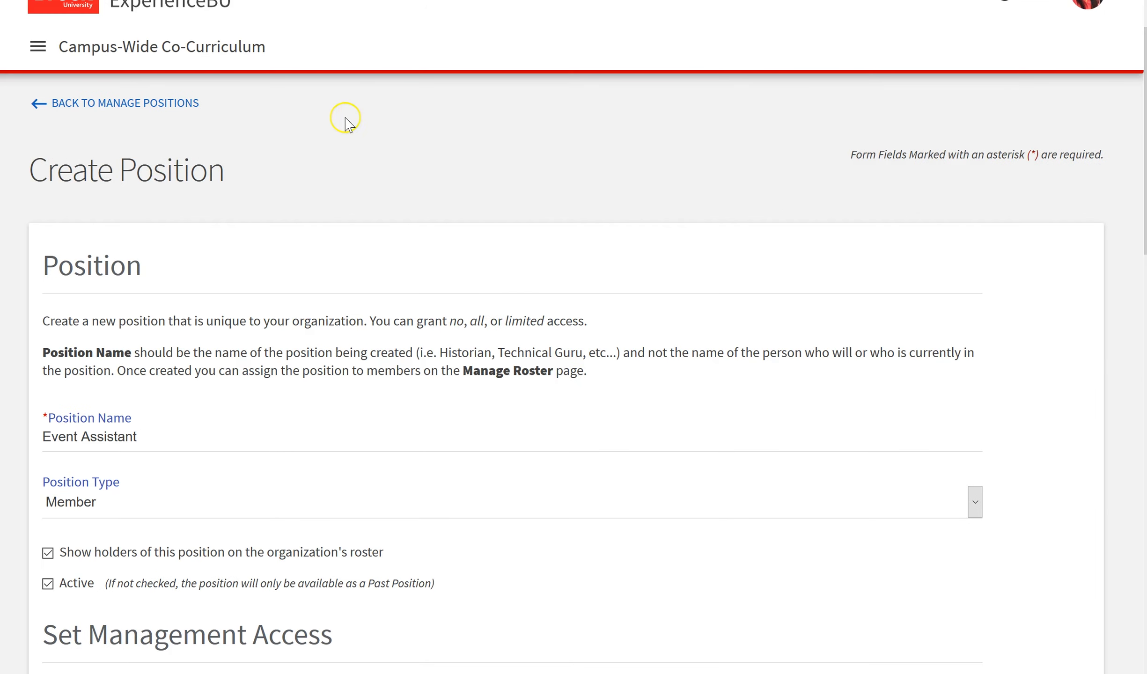
Return via Manage Positions to the roster, then open and close a member's positions unchanged.
left_click(168, 106)
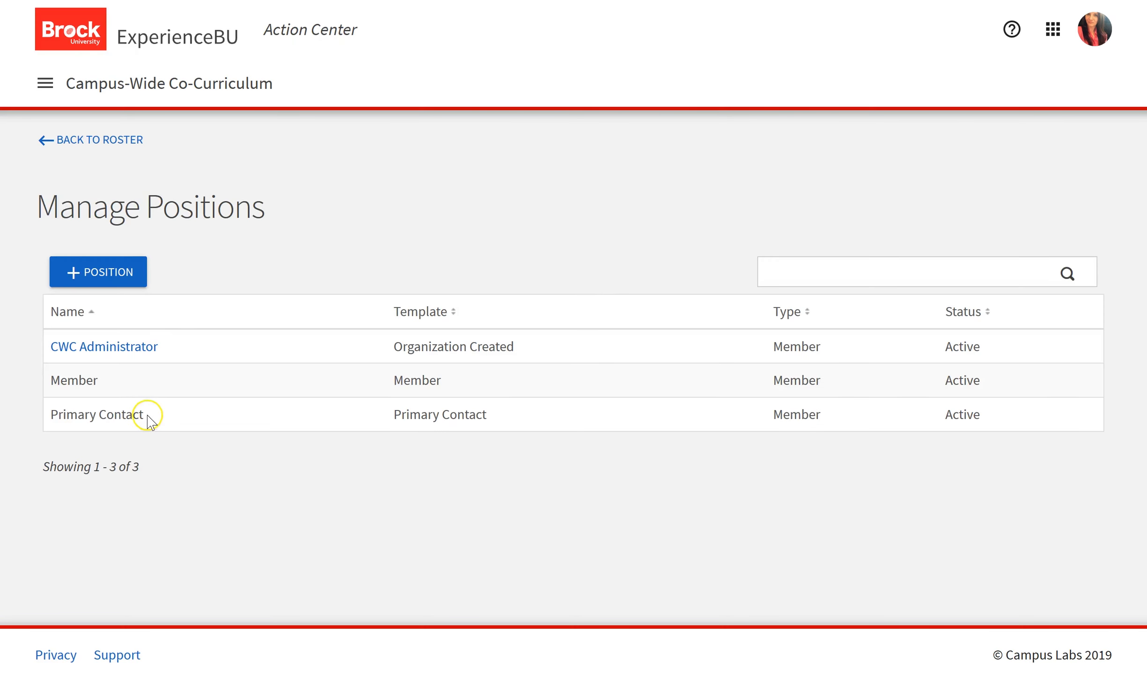
left_click(127, 148)
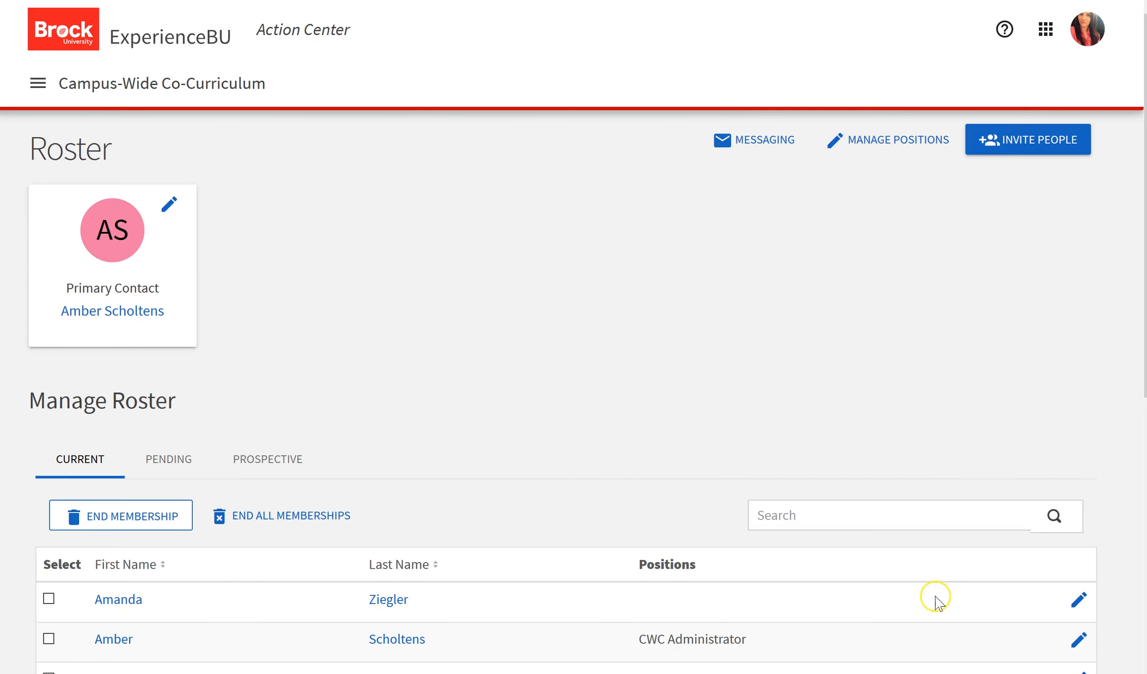
left_click(1079, 601)
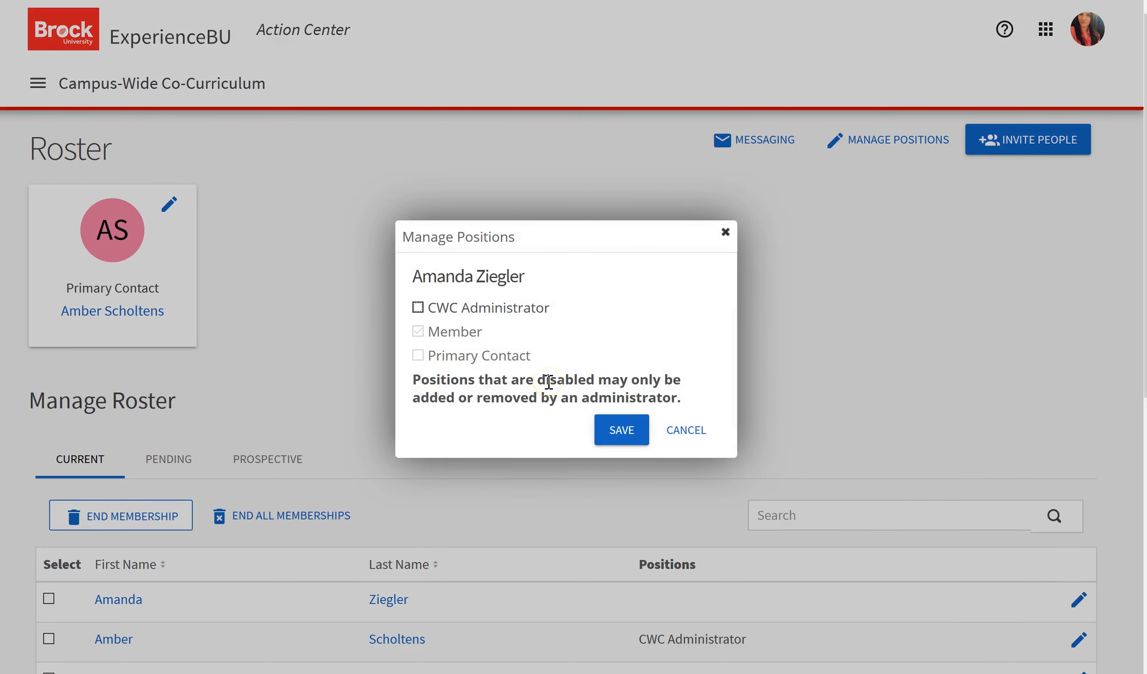
left_click(724, 232)
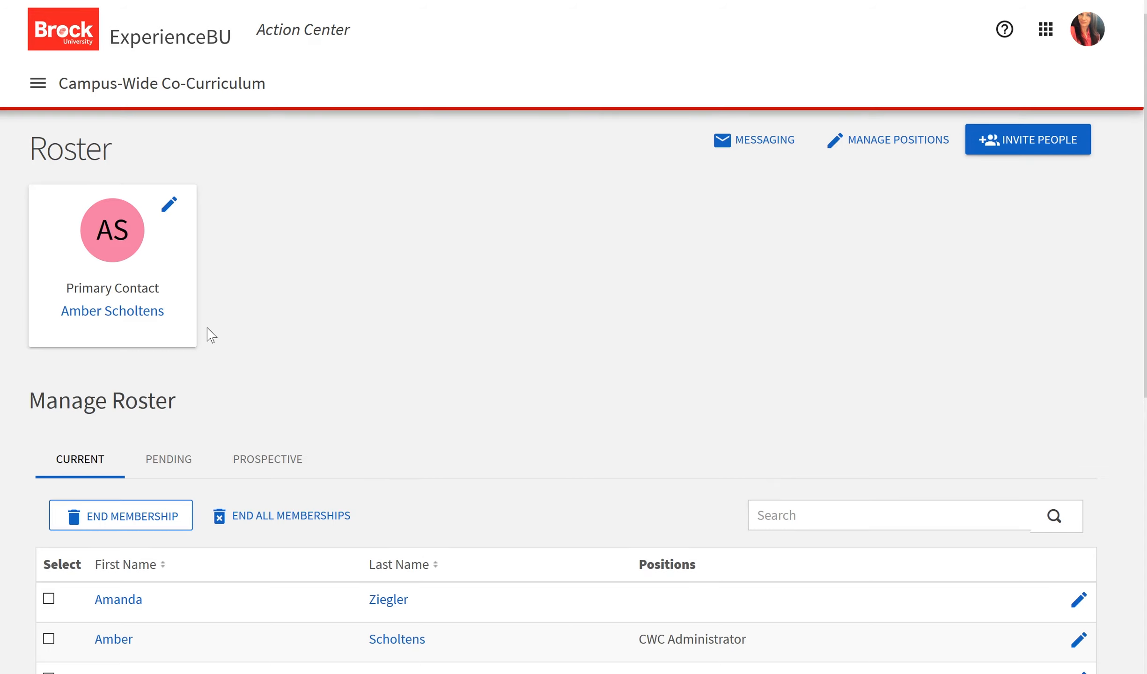
left_click(169, 204)
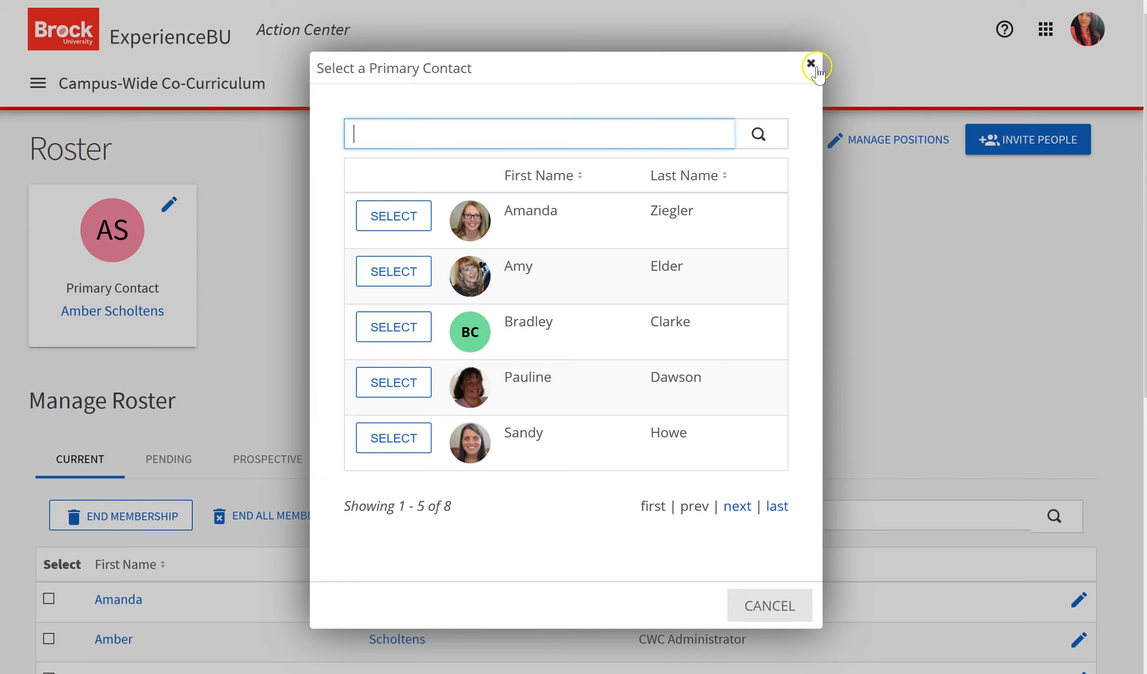
left_click(811, 64)
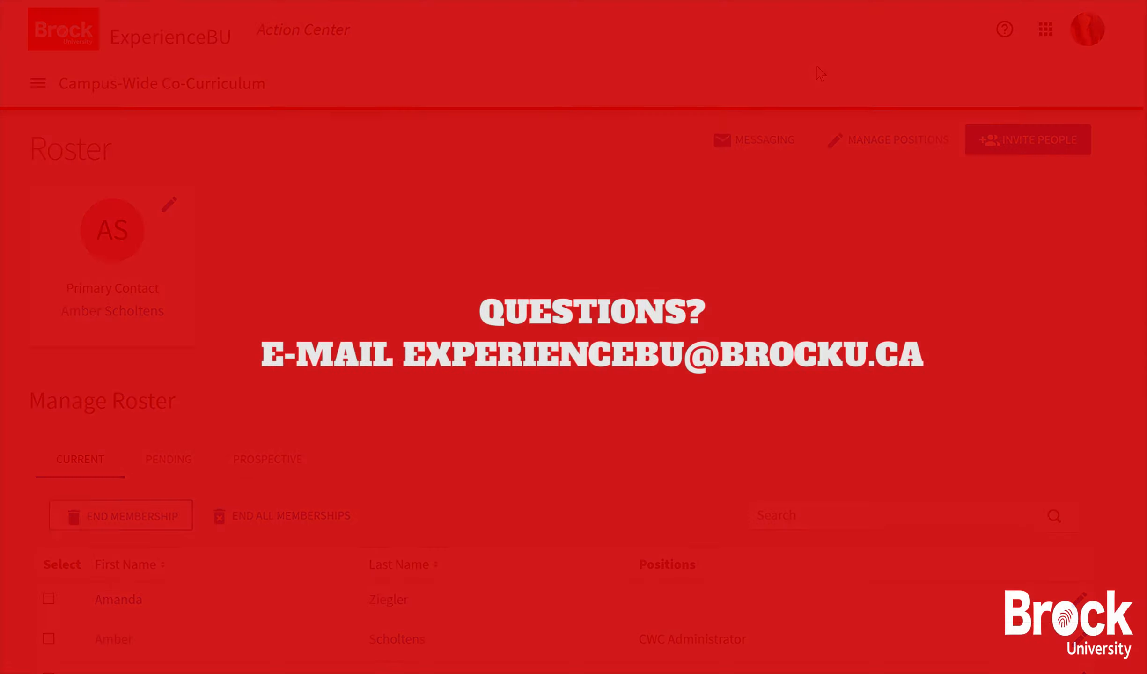